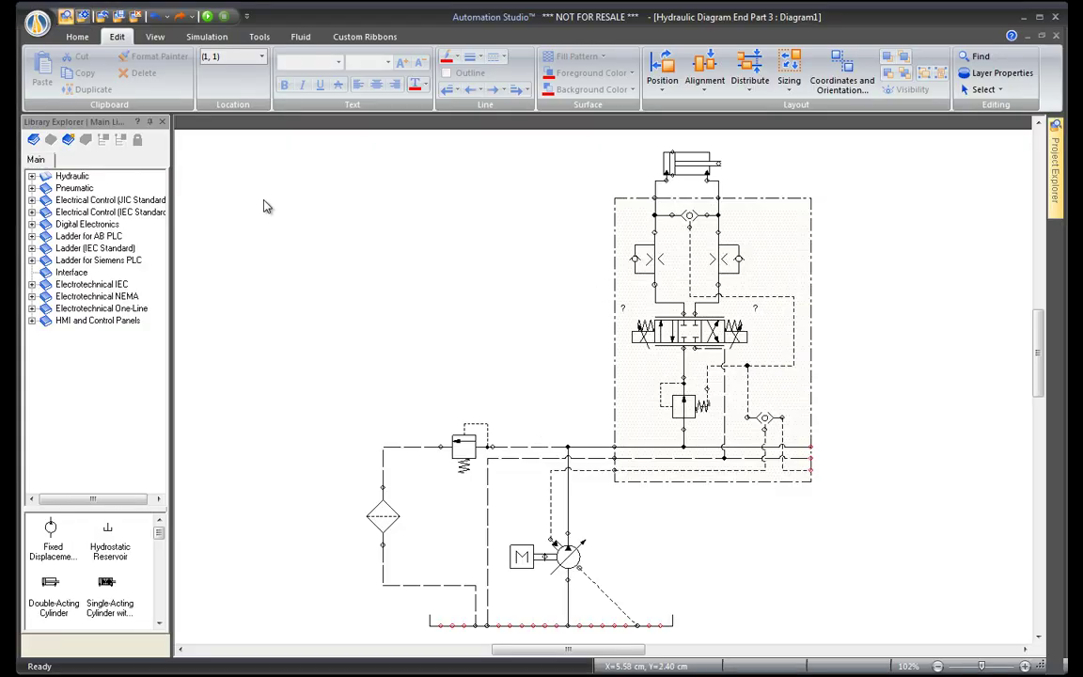
# Place a Steering Wheel from Hydraulic > Set Point Devices to the right of the pump
pyautogui.click(31, 177)
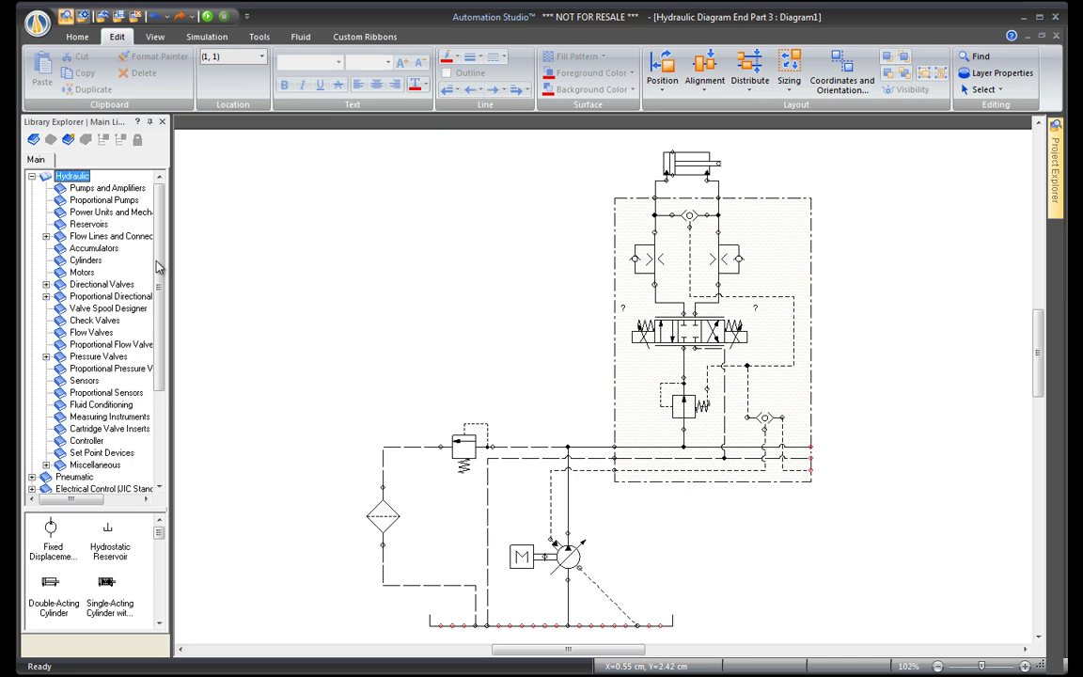
pyautogui.scroll(-3, 142, 336)
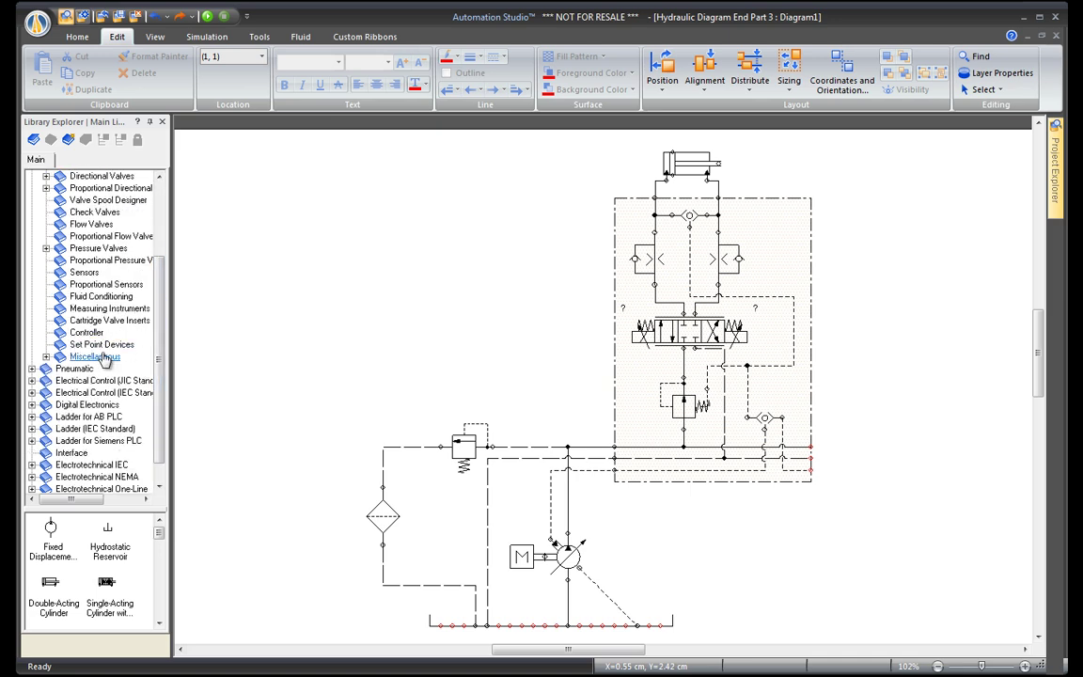
pyautogui.click(99, 346)
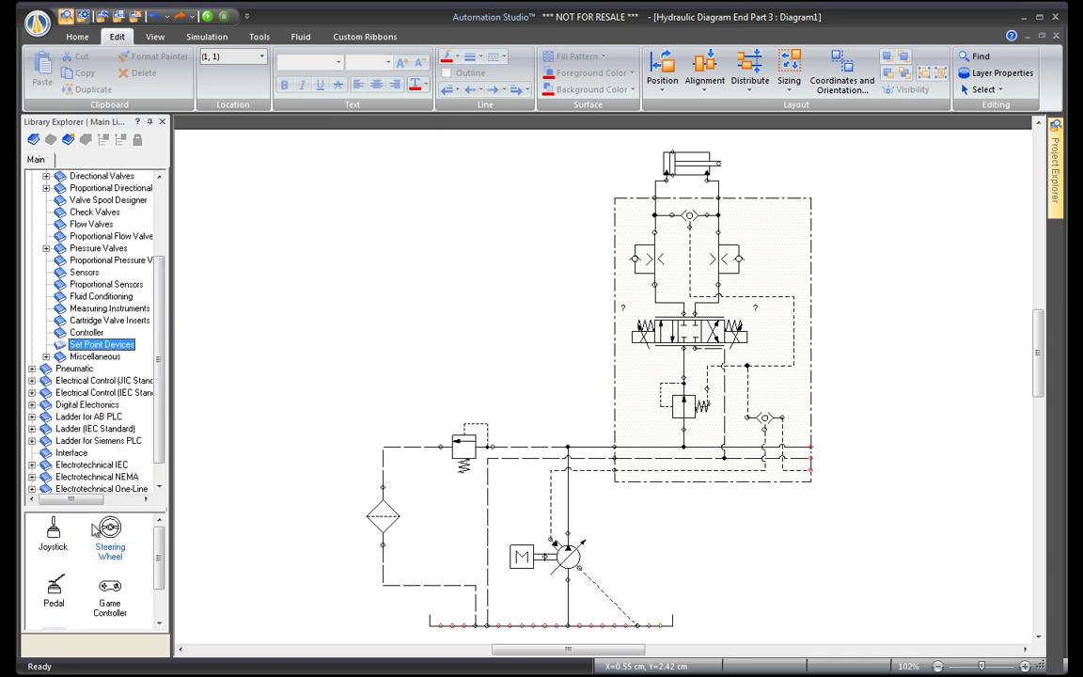
pyautogui.moveTo(110, 531); pyautogui.dragTo(691, 550)
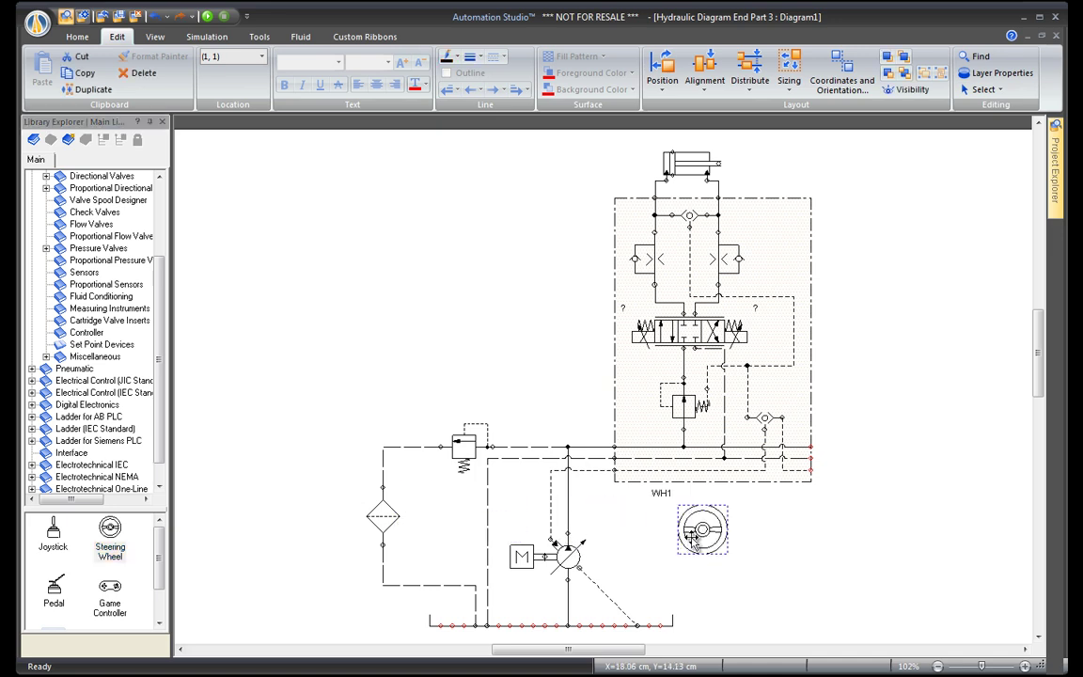
# Rename the steering wheel's Output Signal alias to W_CMD and move its properties window aside
pyautogui.doubleClick(696, 530)
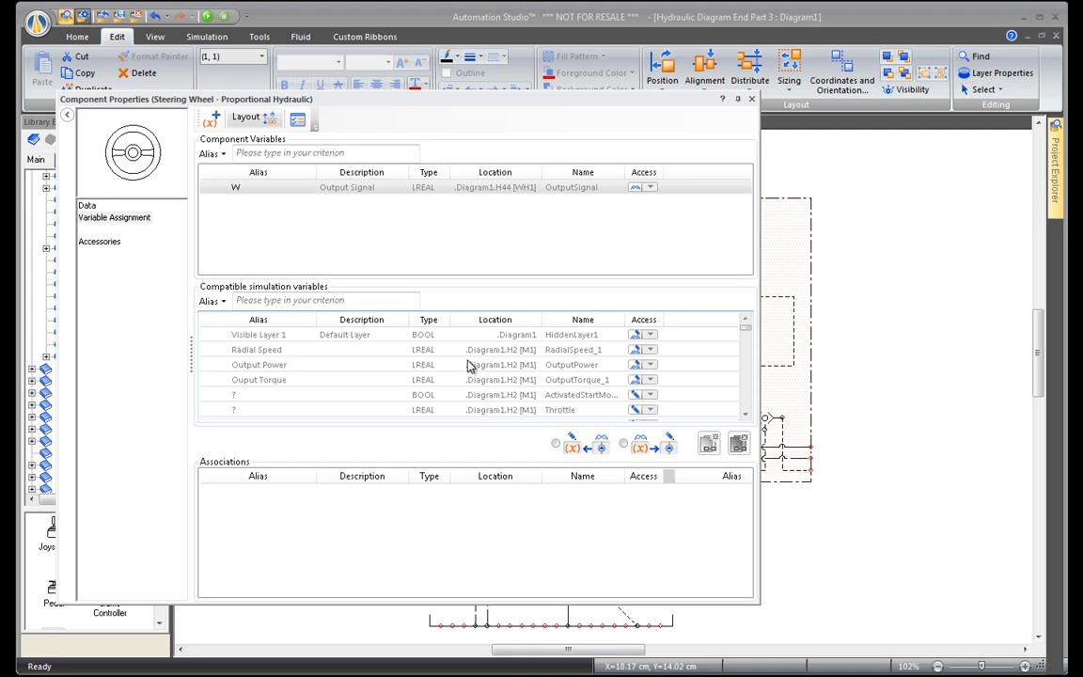
pyautogui.click(242, 188)
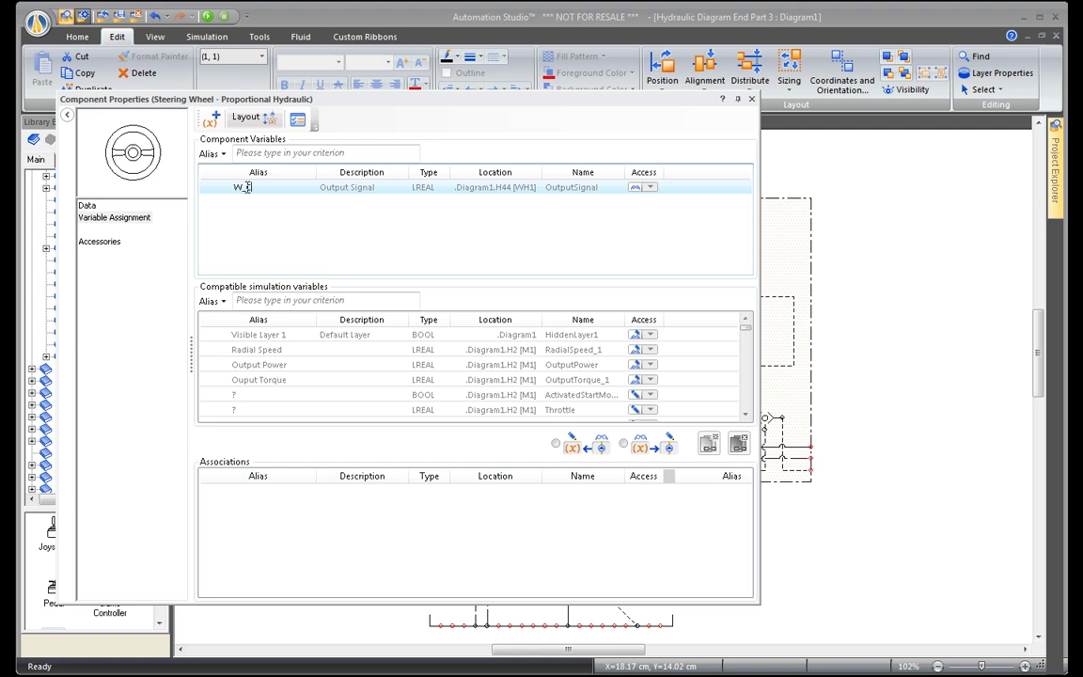
pyautogui.press('Return')
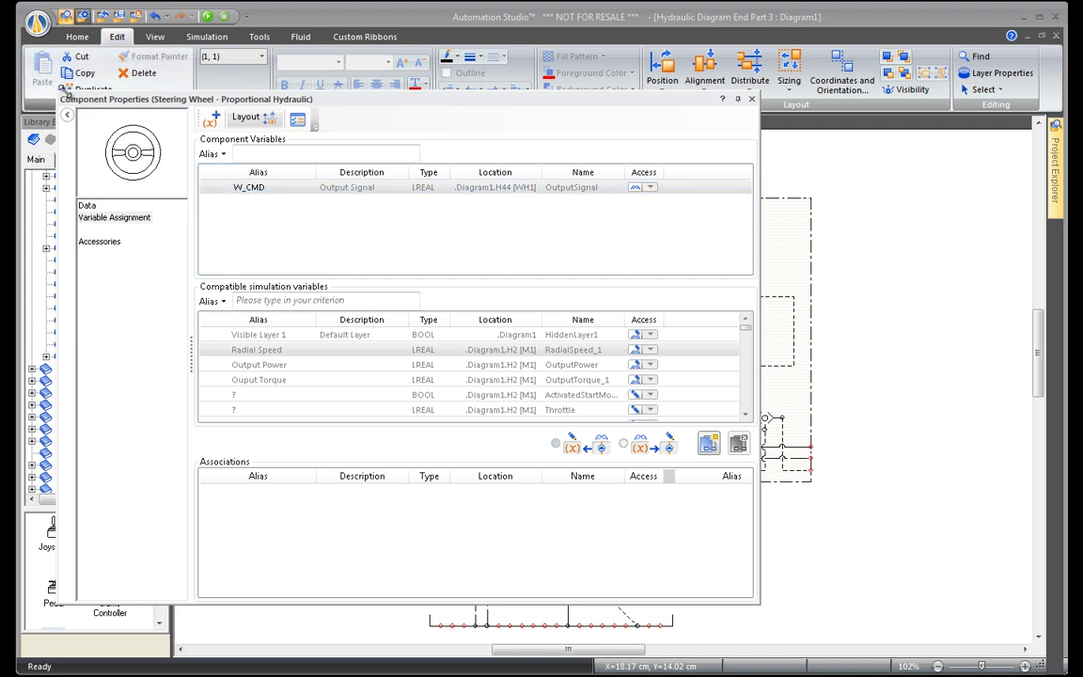
pyautogui.moveTo(62, 95); pyautogui.dragTo(167, 214)
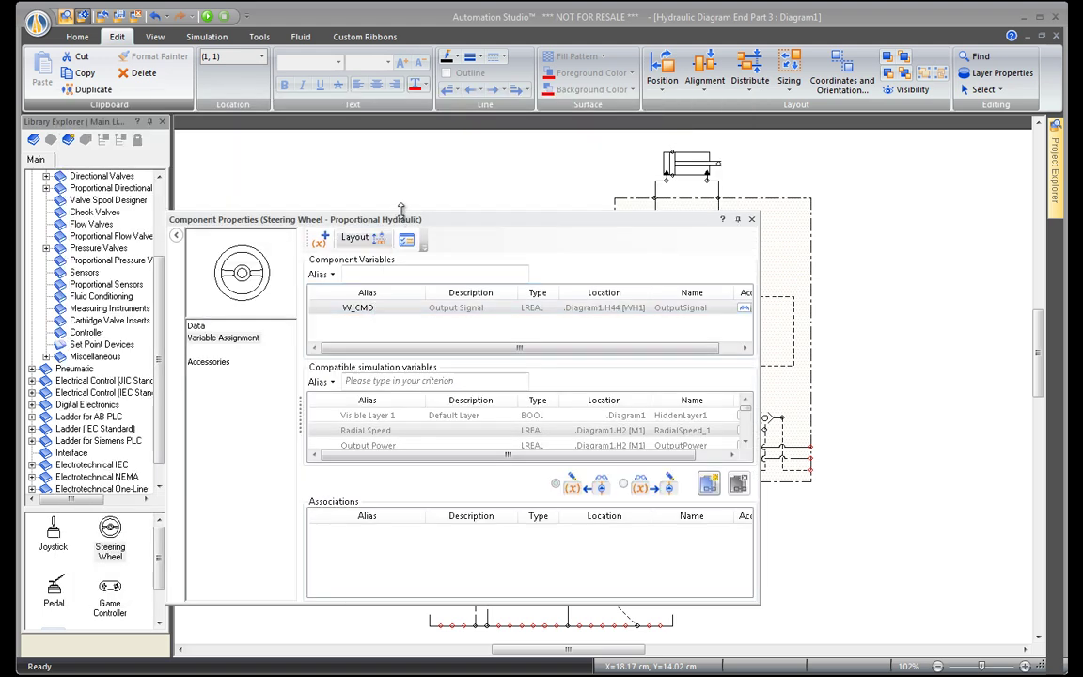
pyautogui.moveTo(447, 220); pyautogui.dragTo(644, 374)
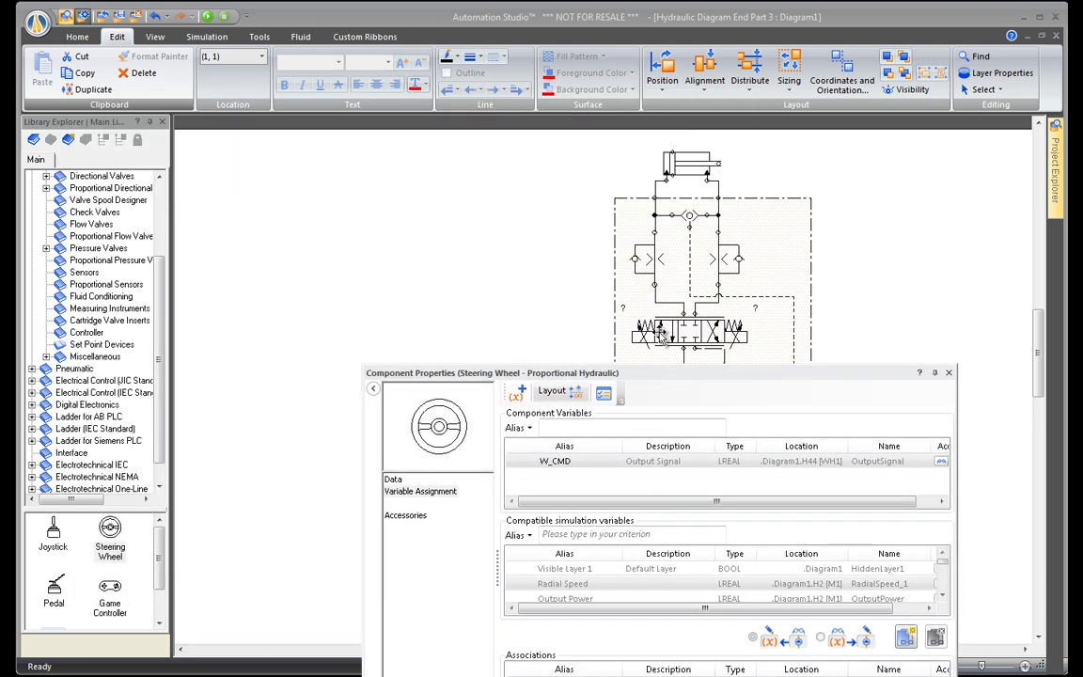
# Assign the W_CMD variable to the proportional directional valve's input signal, then close its properties
pyautogui.click(657, 331)
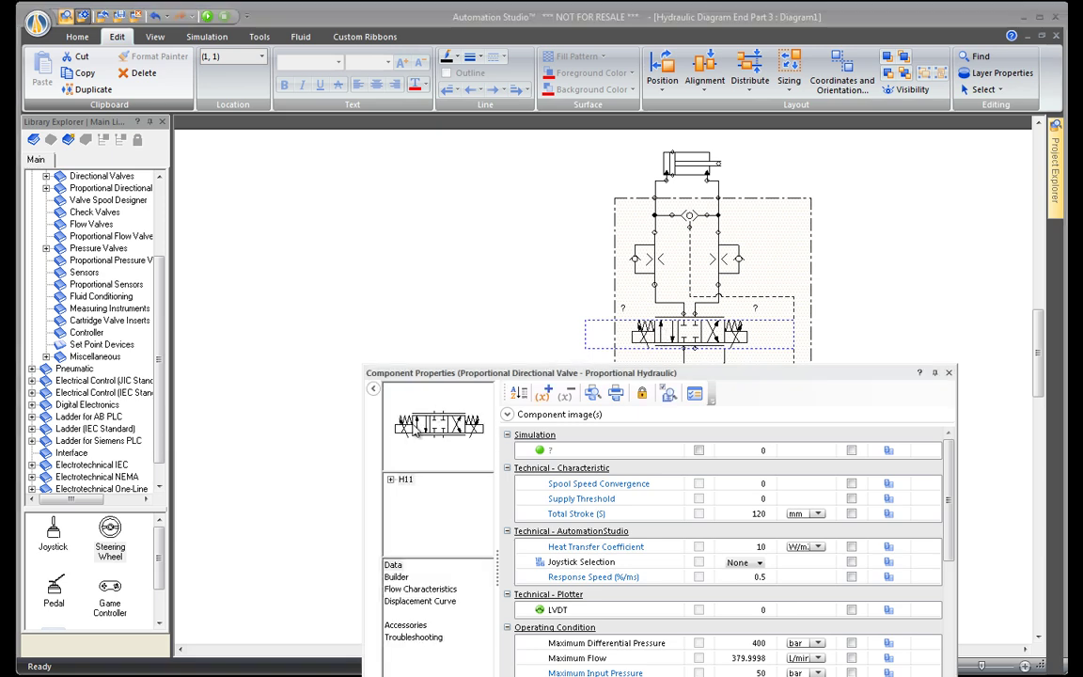
pyautogui.click(406, 430)
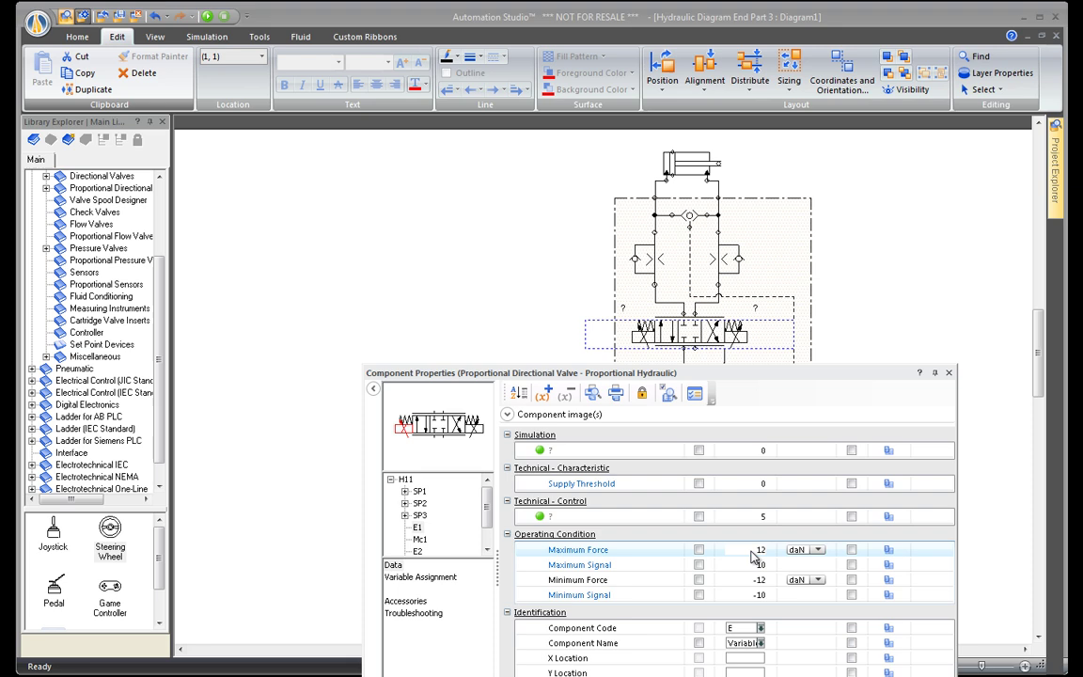
pyautogui.click(437, 577)
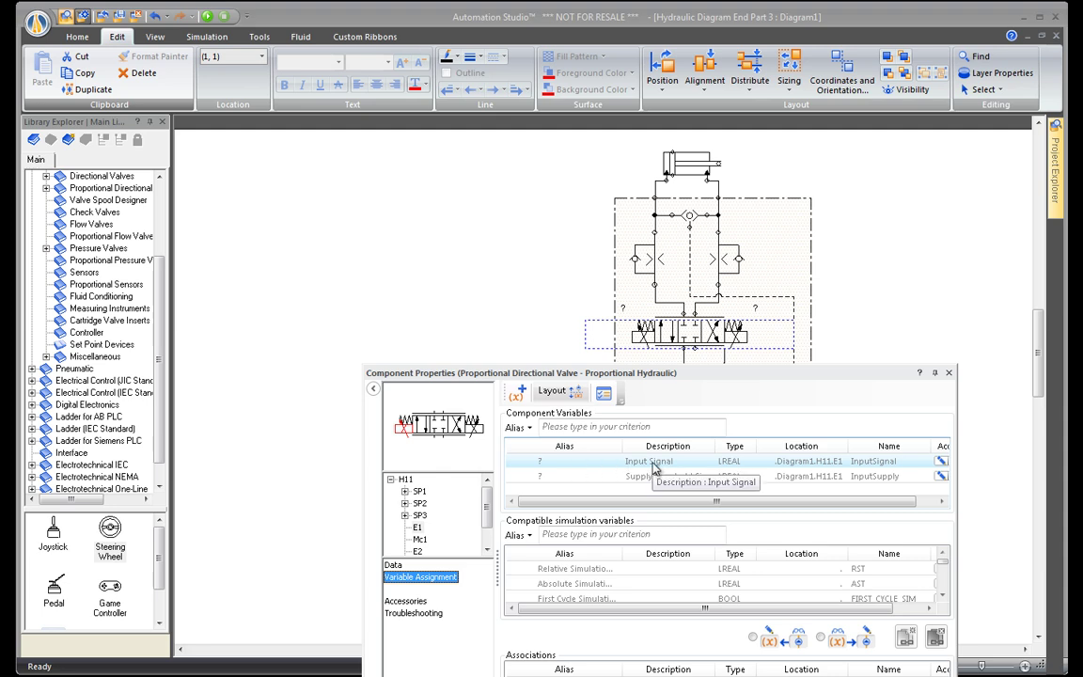
pyautogui.click(605, 534)
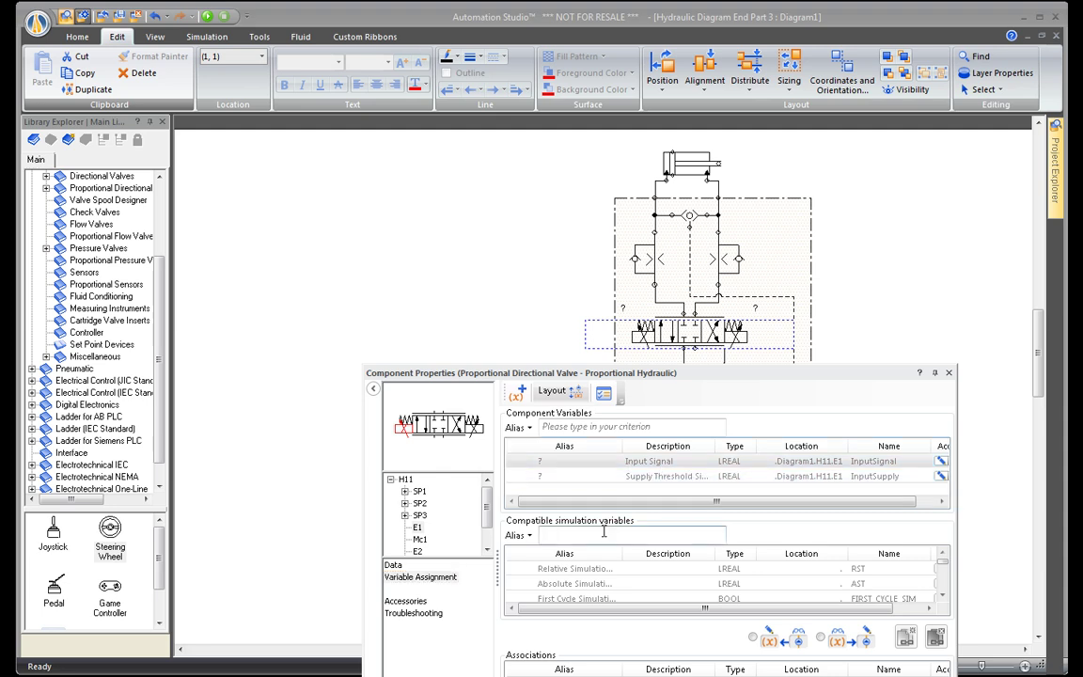
pyautogui.write('W')
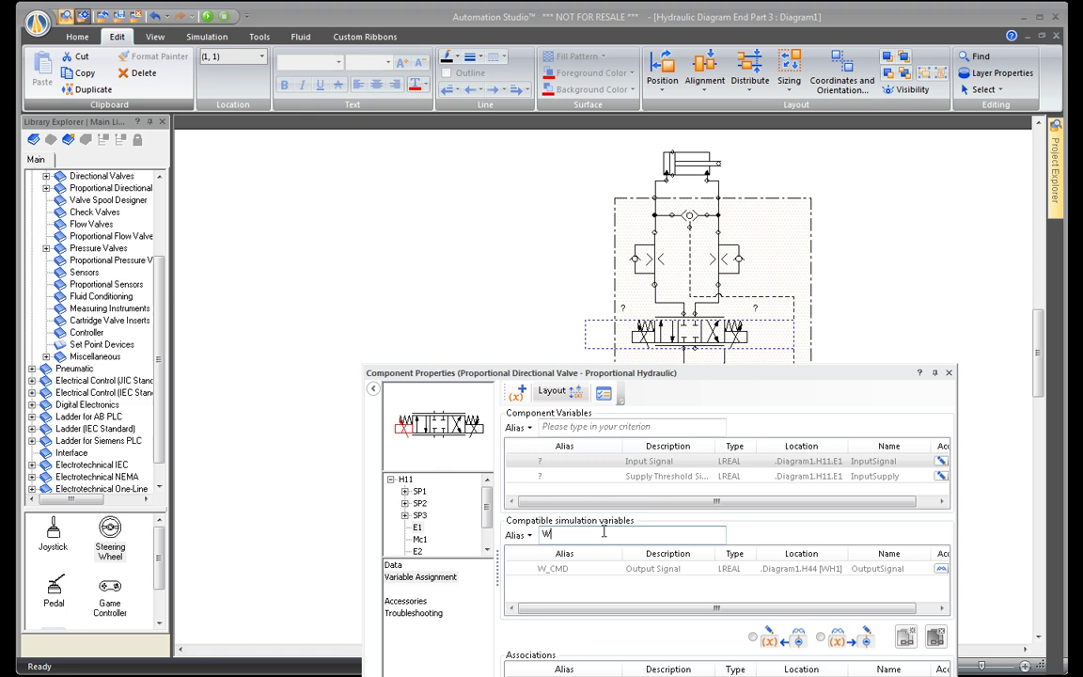
pyautogui.click(563, 569)
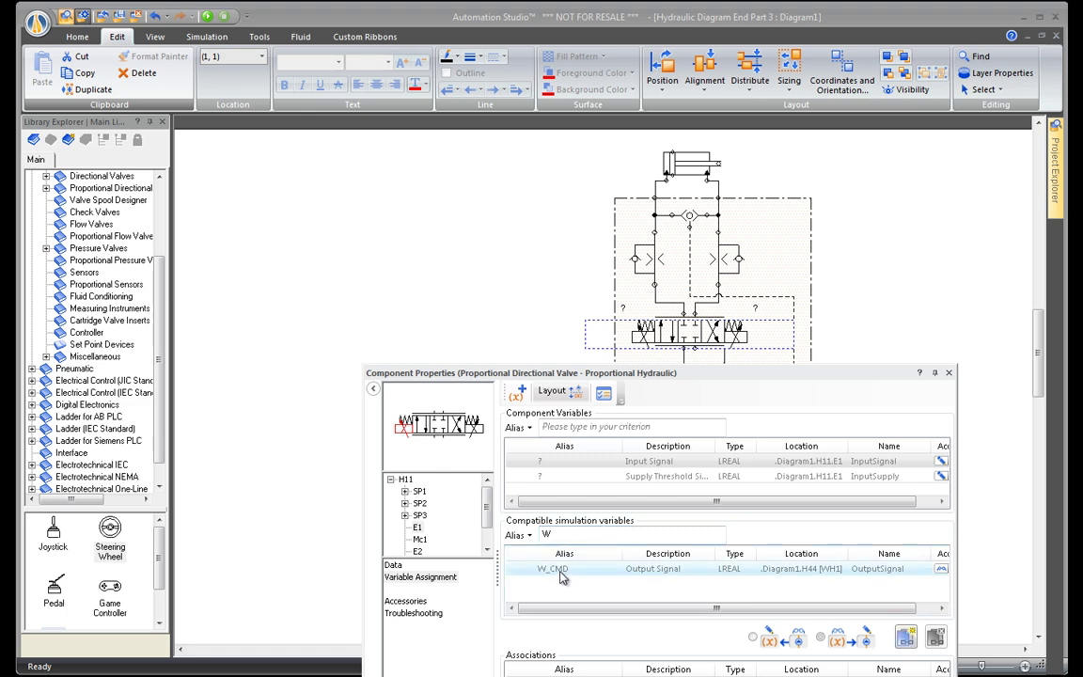
pyautogui.click(906, 637)
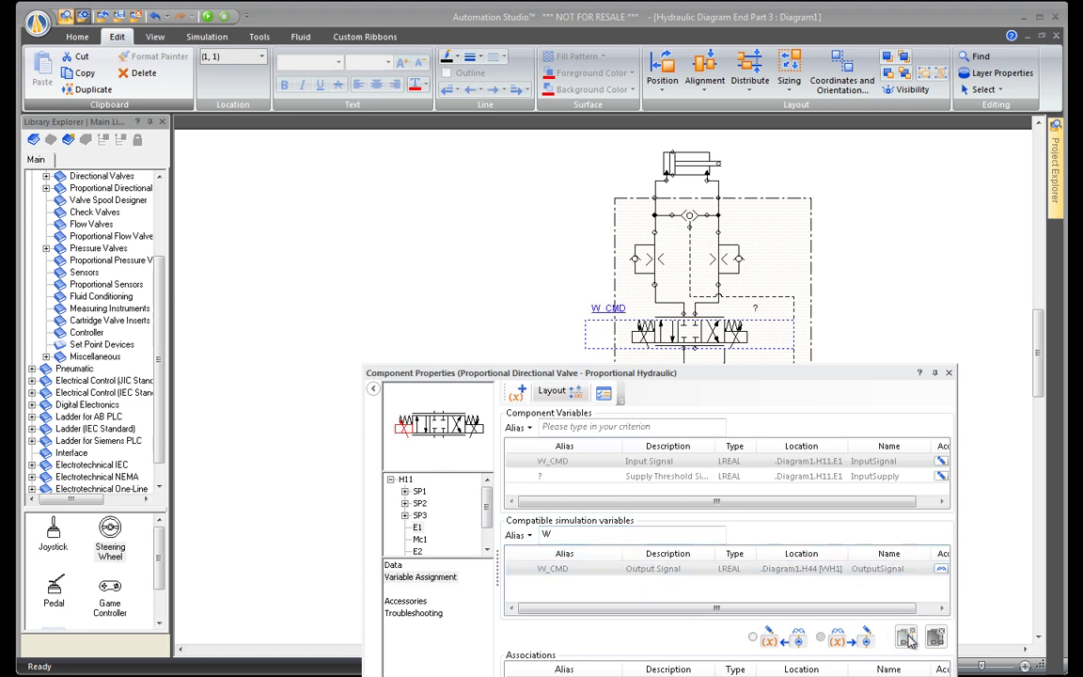
pyautogui.click(950, 372)
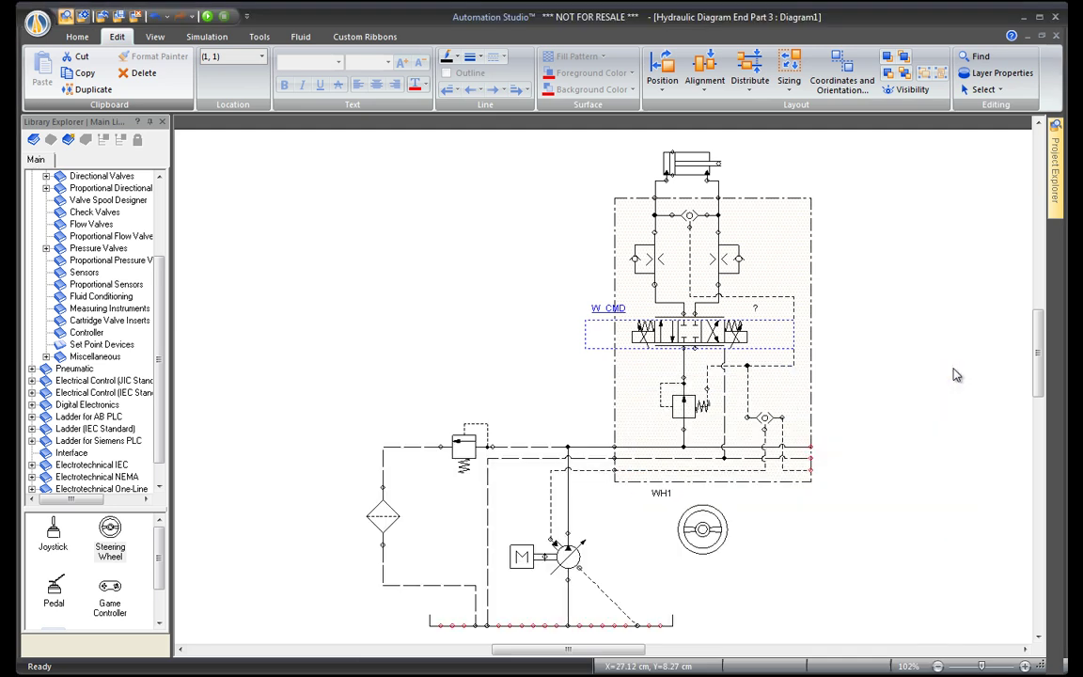
# Edit the steering wheel's Maximum Output Signal so W_CMD ranges from -10 to 10, then close
pyautogui.click(940, 391)
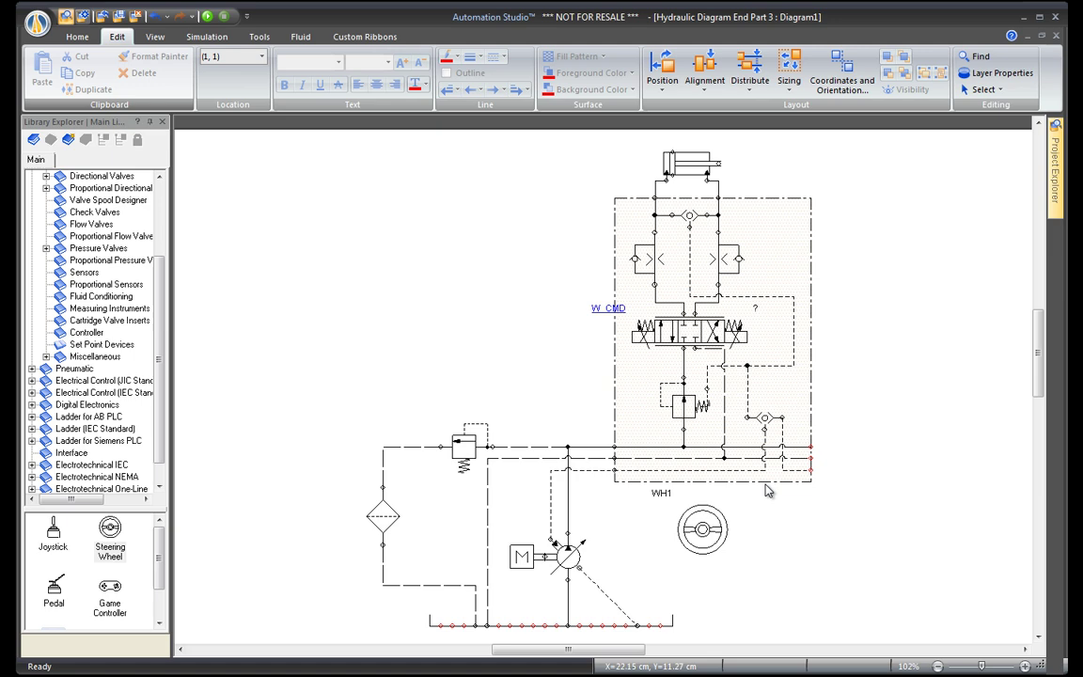
pyautogui.doubleClick(713, 532)
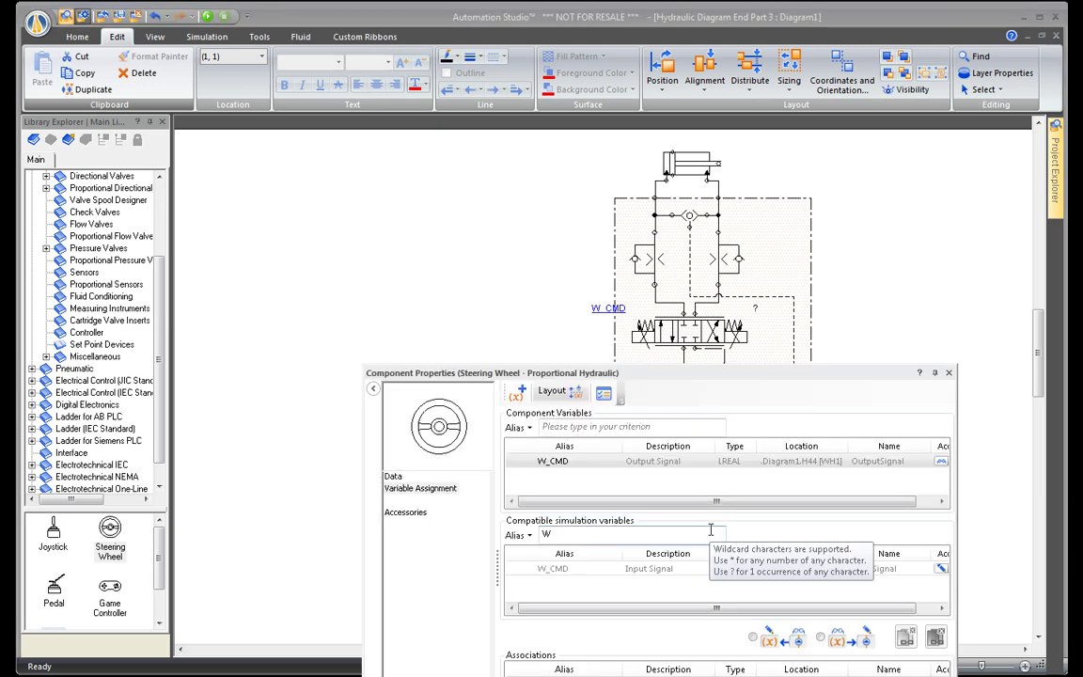
pyautogui.click(393, 478)
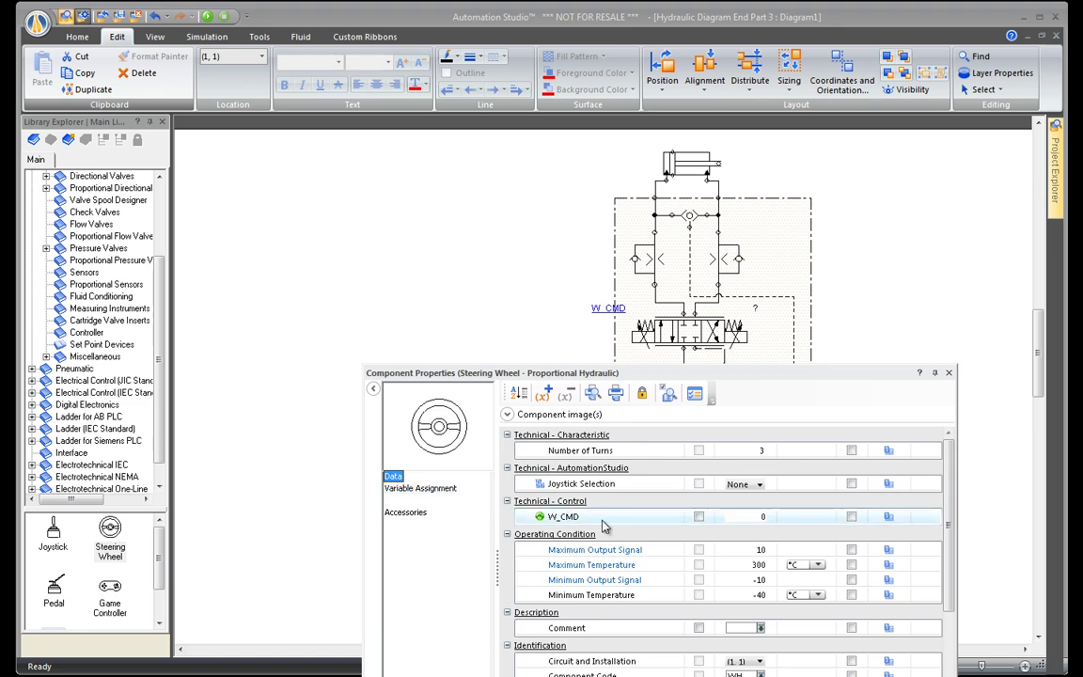
pyautogui.click(760, 554)
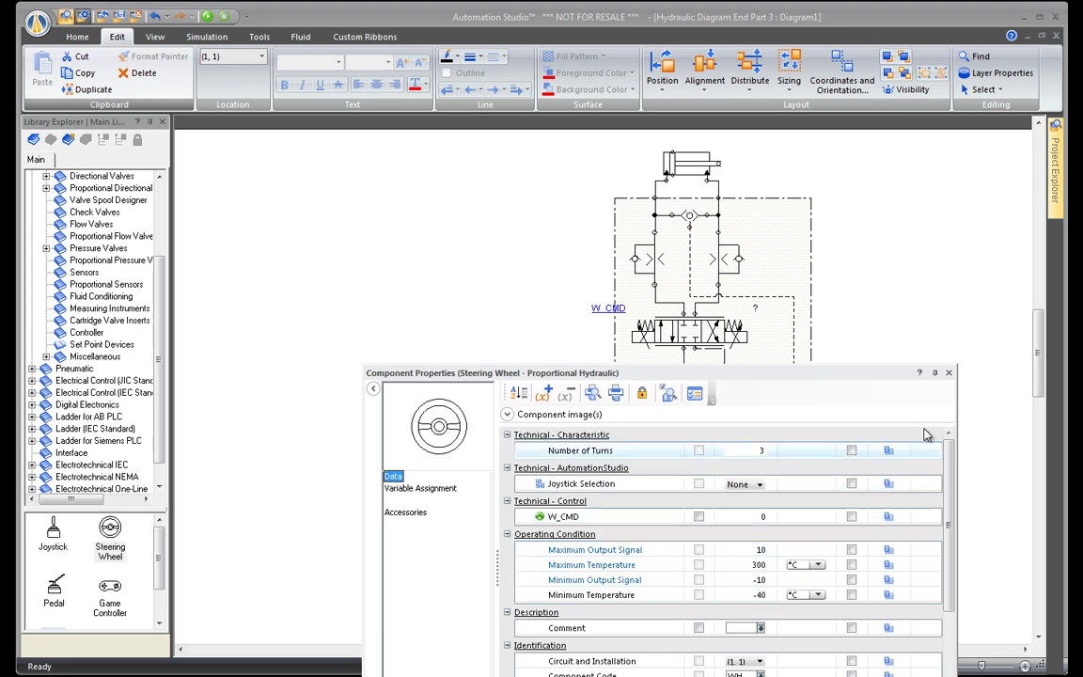
pyautogui.click(950, 373)
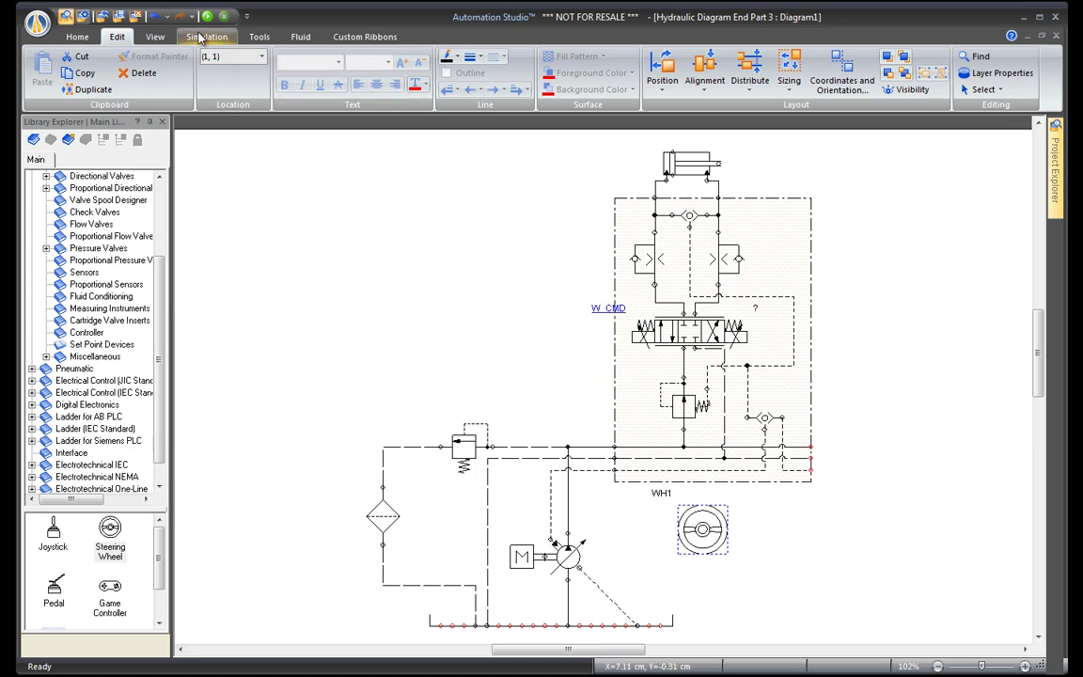
# Run a Normal Simulation and turn the steering wheel to output 5.575, shifting the valve
pyautogui.click(201, 38)
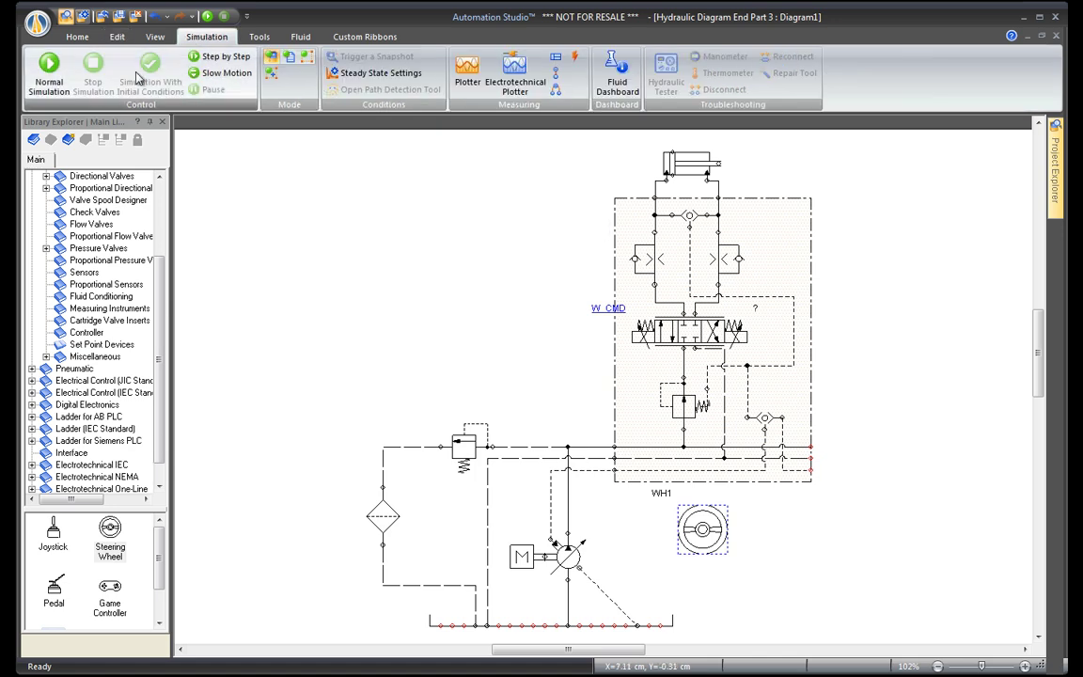
pyautogui.click(49, 71)
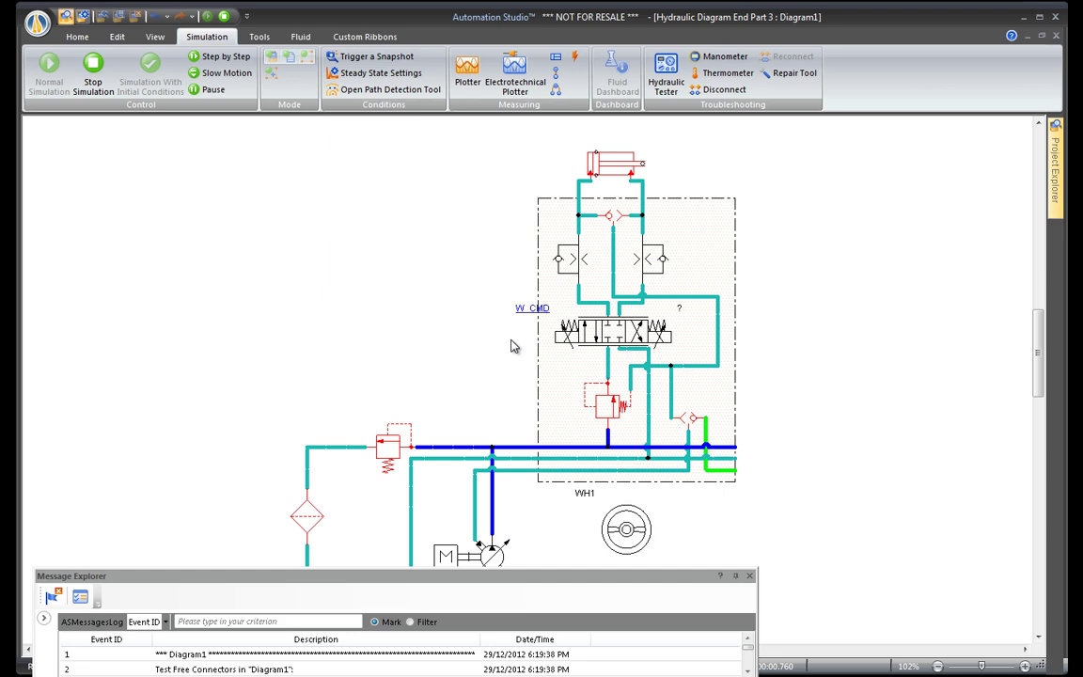
pyautogui.click(749, 577)
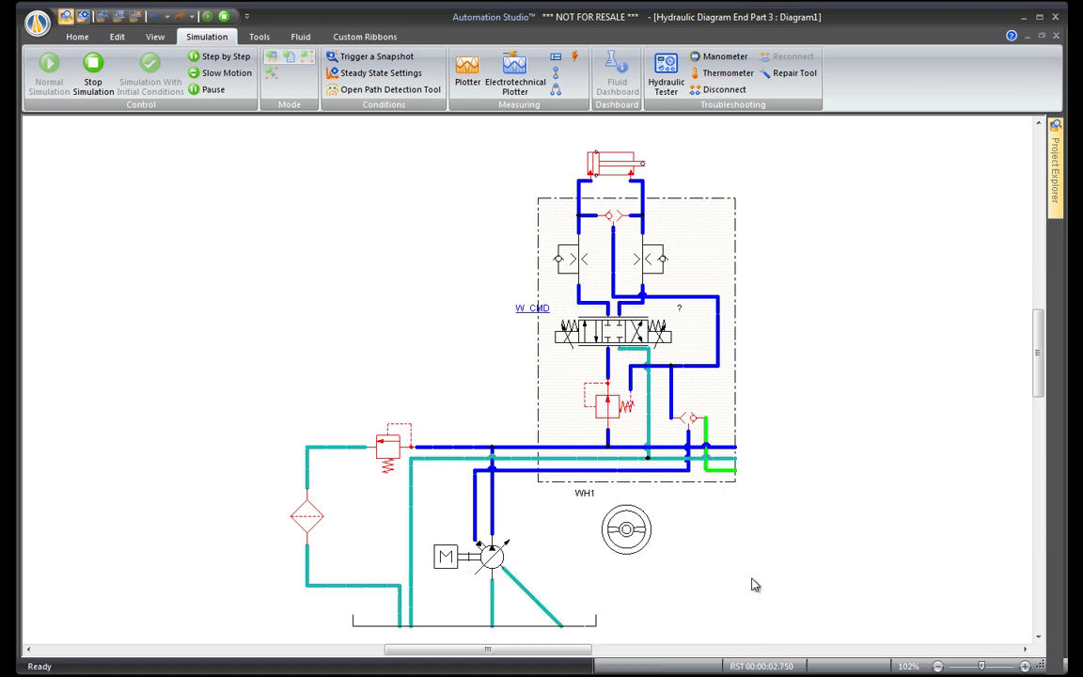
pyautogui.click(628, 531)
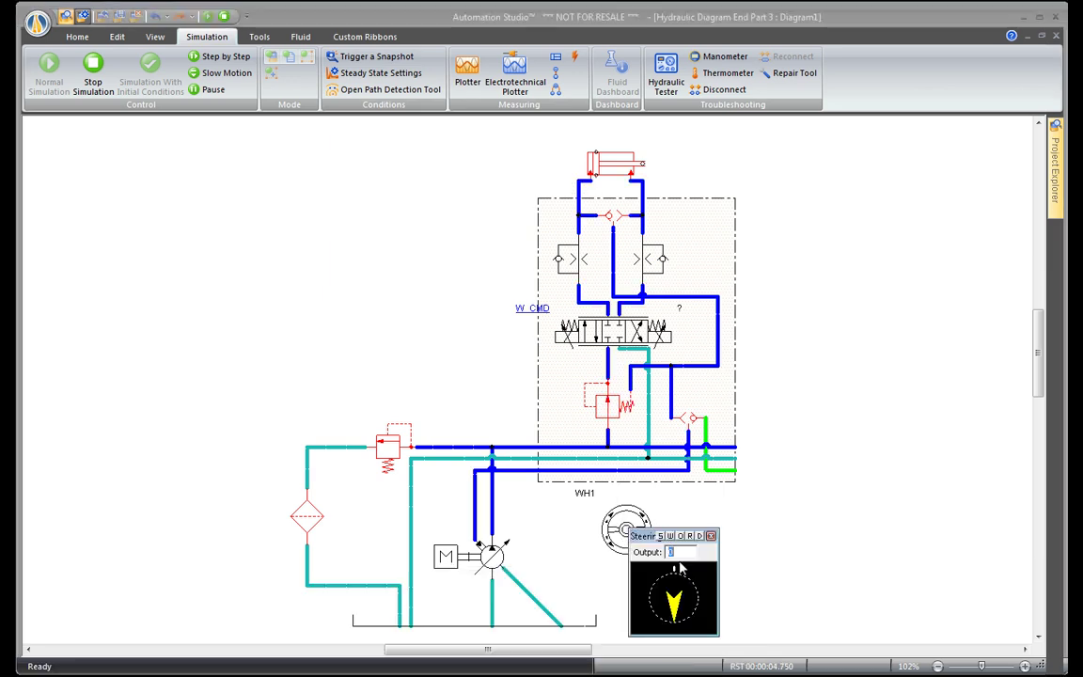
pyautogui.moveTo(684, 613); pyautogui.dragTo(648, 608)
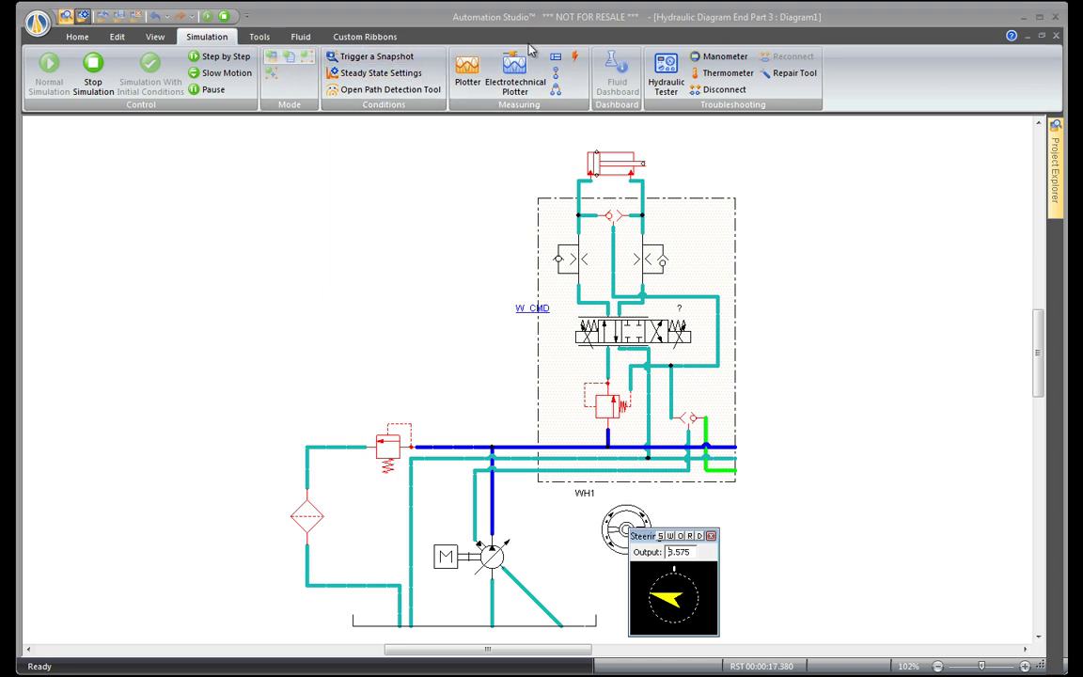
# Attach measuring instrument MI-1 to the cylinder, recording its Linear Position in mm
pyautogui.click(556, 58)
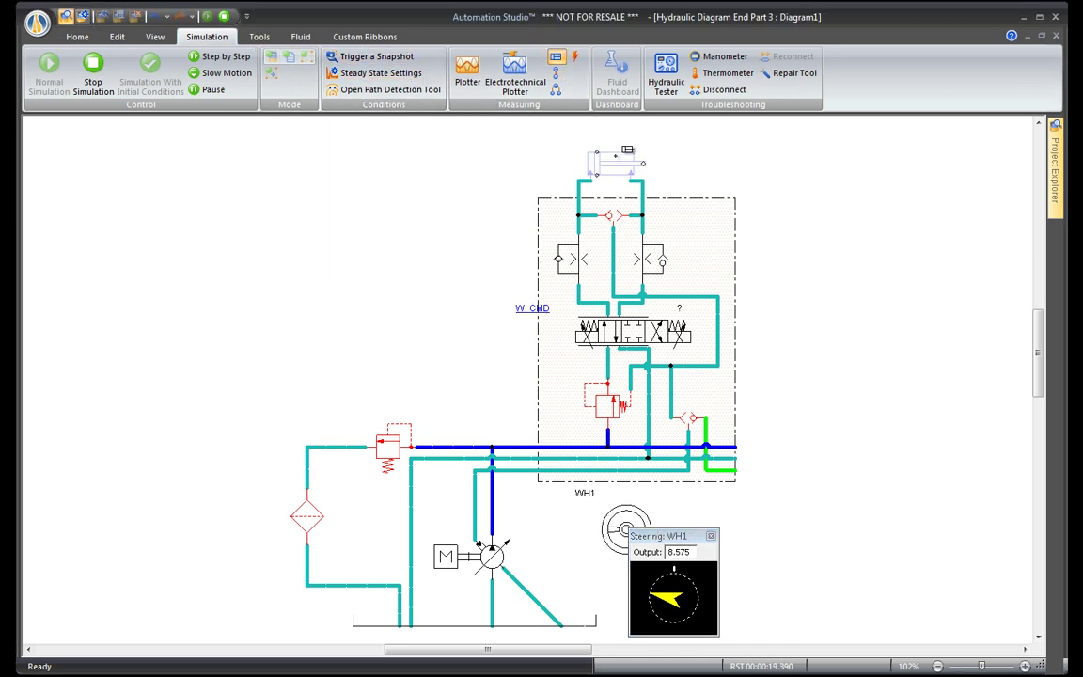
pyautogui.click(612, 162)
pyautogui.click(781, 246)
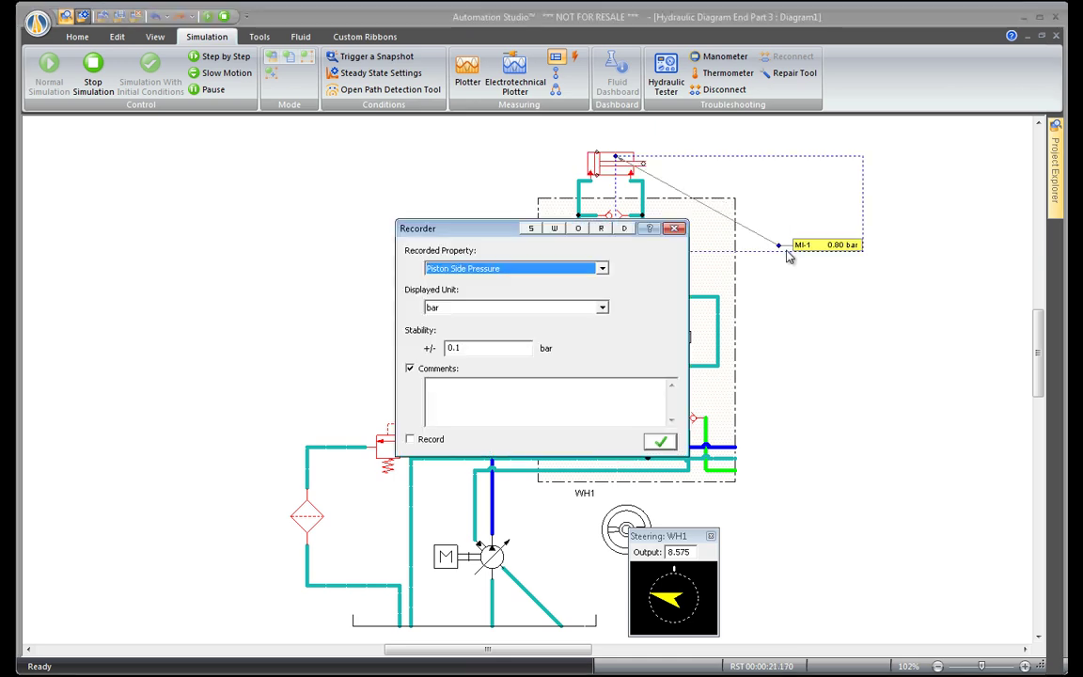
pyautogui.click(589, 272)
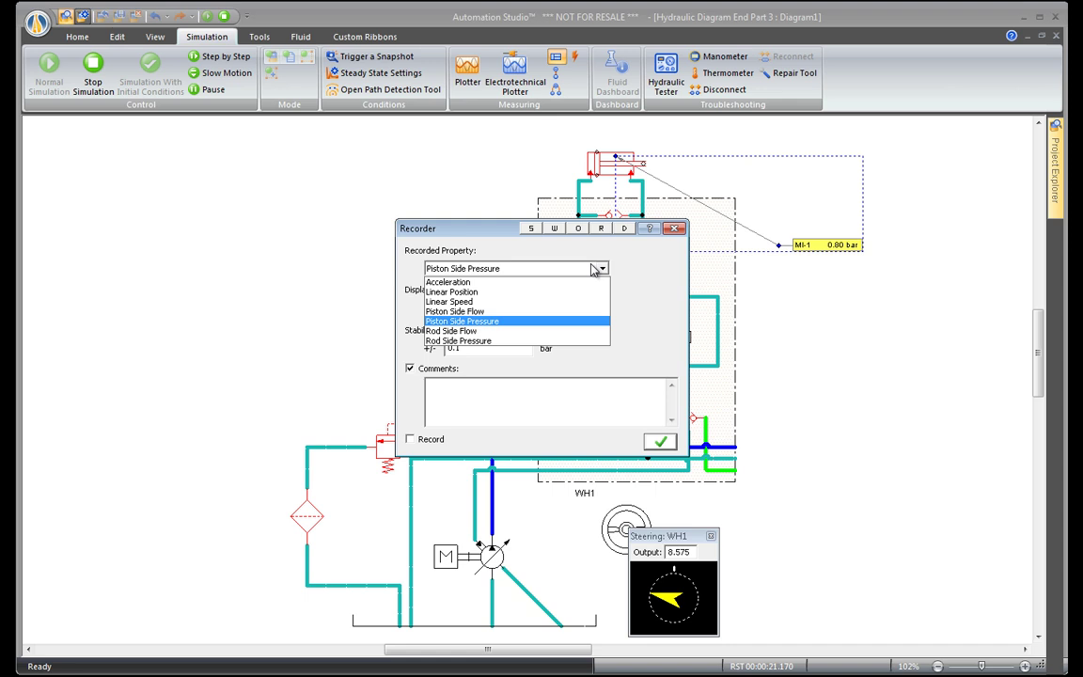
pyautogui.click(571, 293)
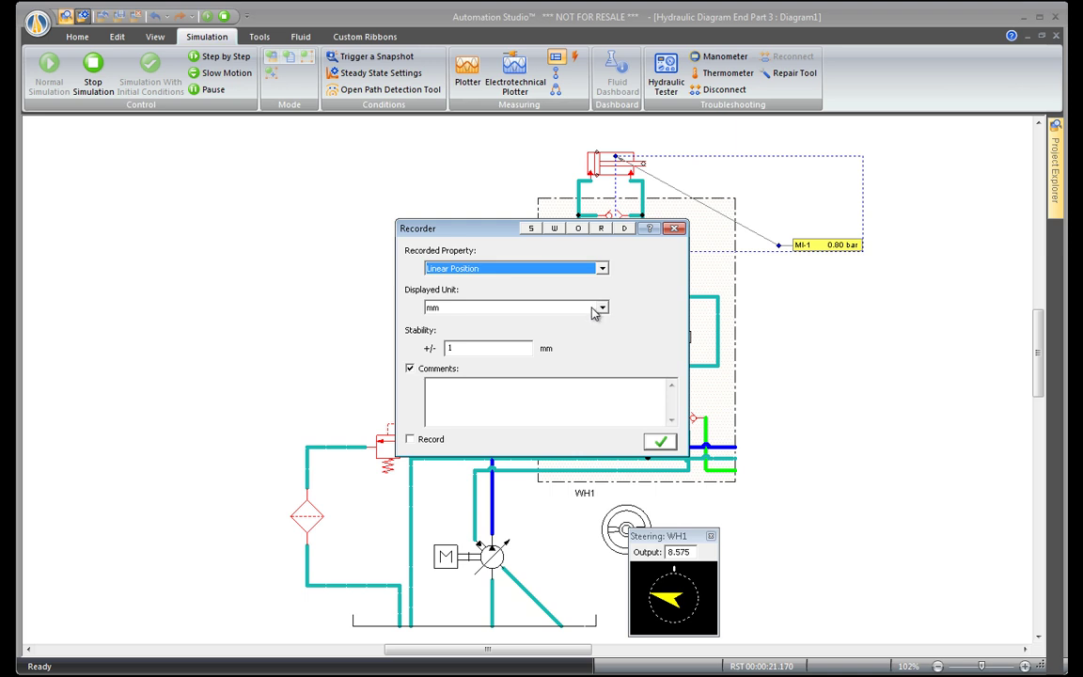
pyautogui.click(659, 443)
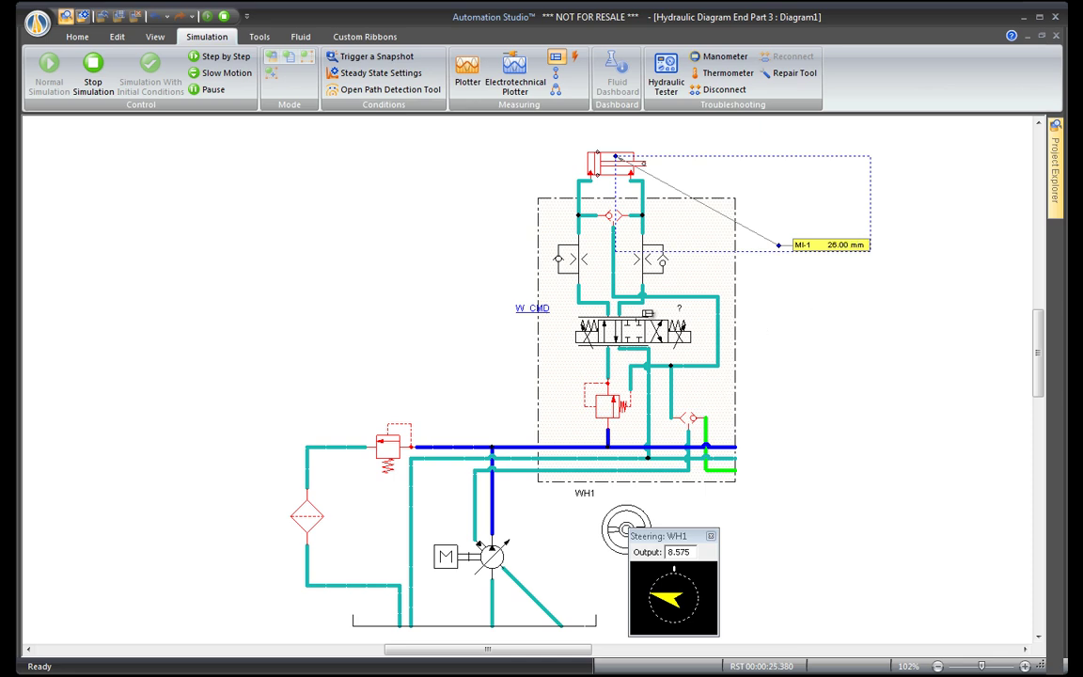
pyautogui.press('Escape')
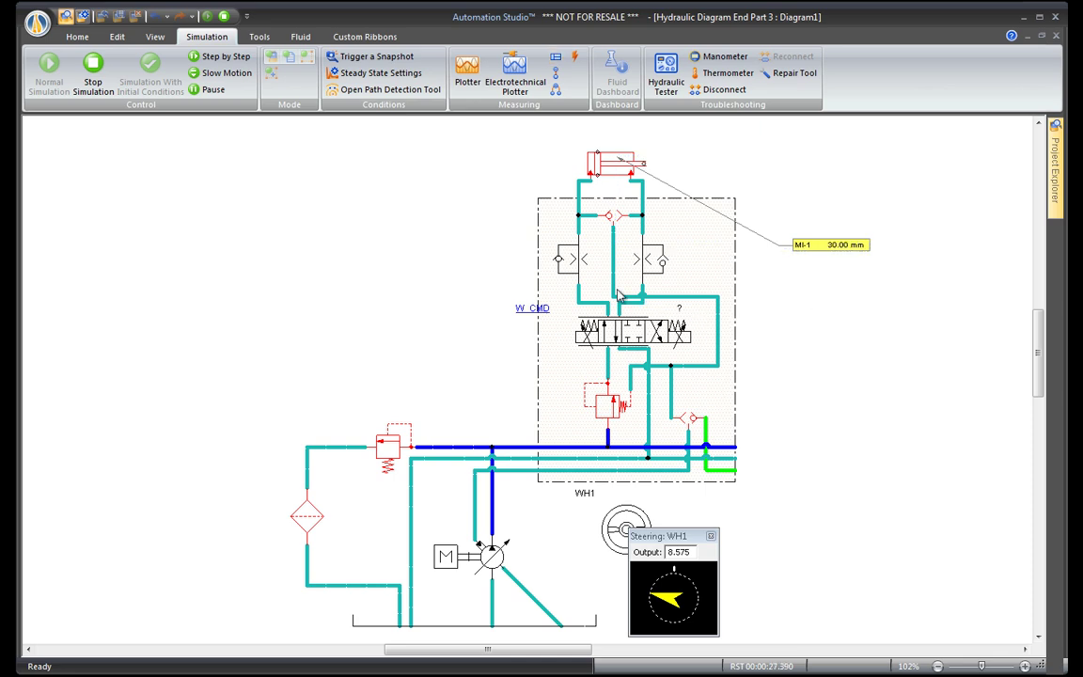
# Enlarge both check valves' internal diameters (left to 3.60) and turn the wheel to output 5.893
pyautogui.click(583, 263)
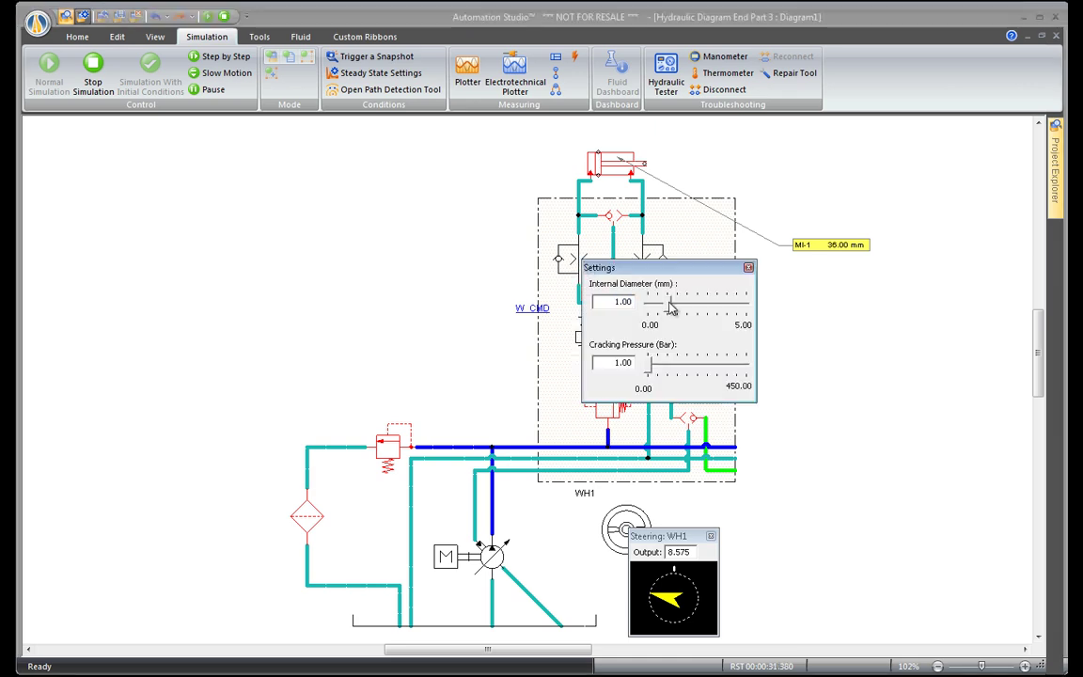
pyautogui.moveTo(673, 306); pyautogui.dragTo(689, 312)
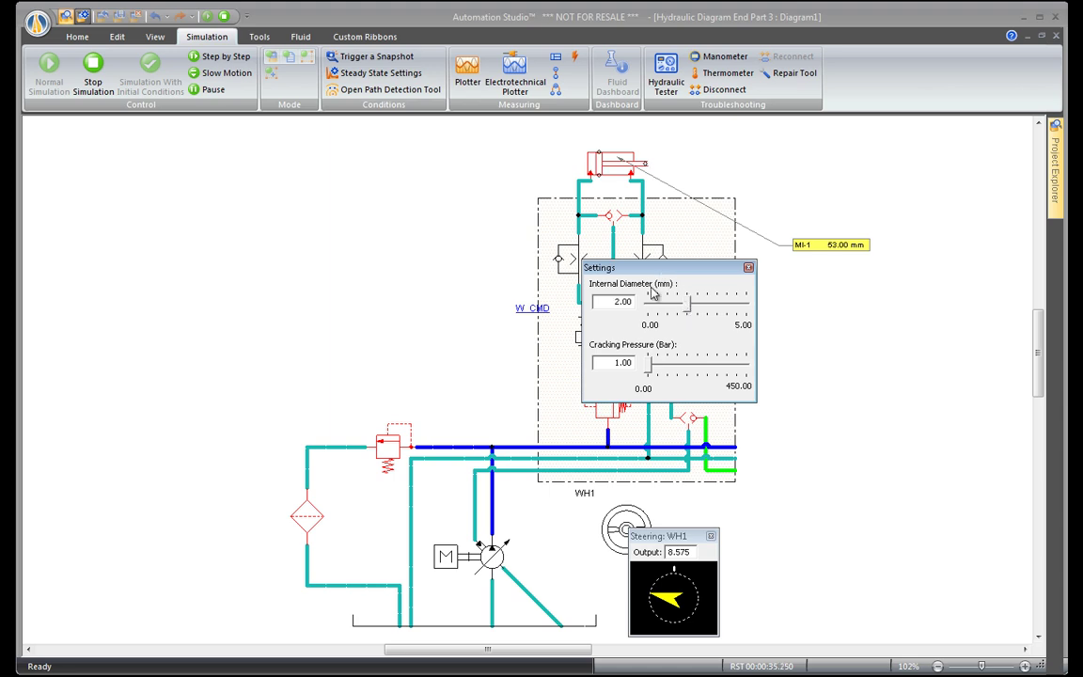
pyautogui.doubleClick(586, 254)
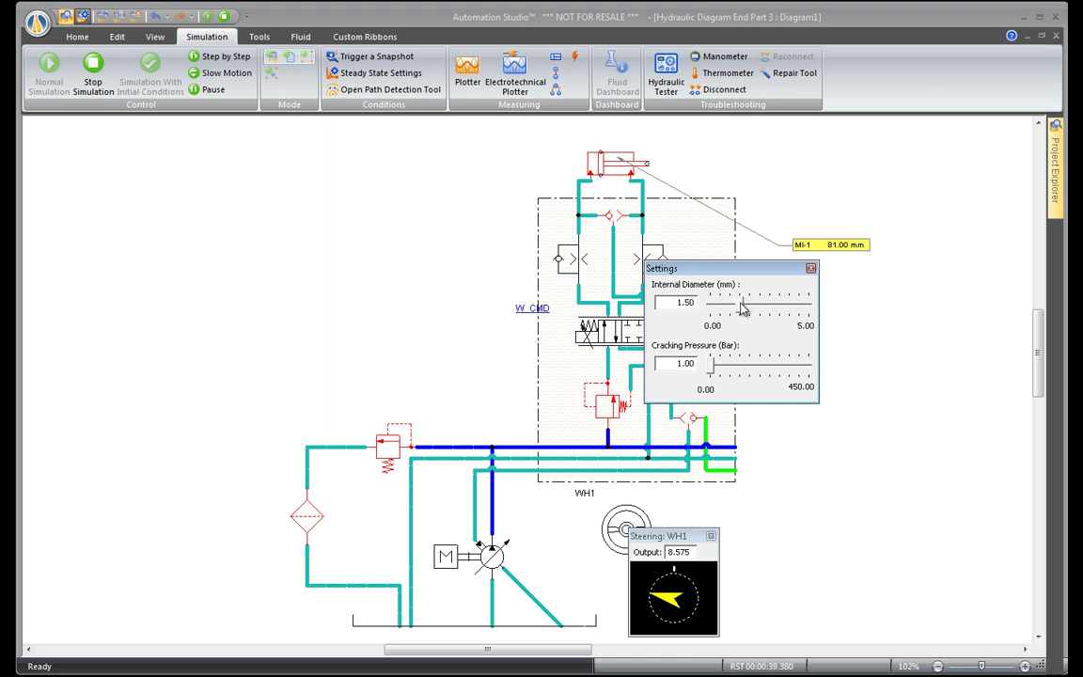
pyautogui.moveTo(732, 308); pyautogui.dragTo(804, 309)
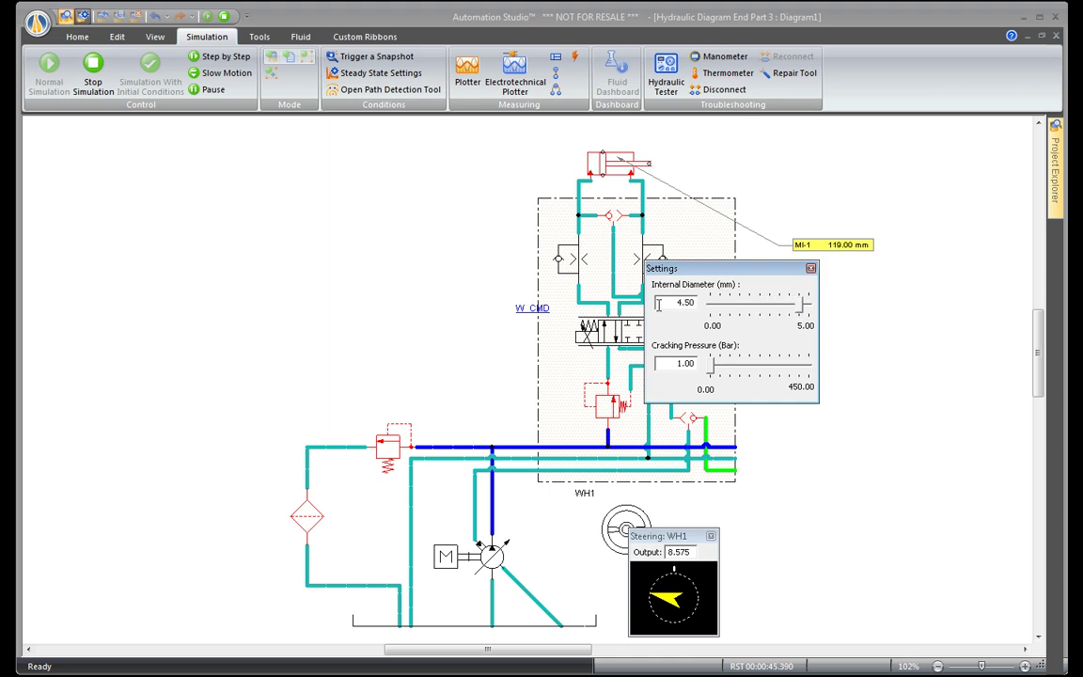
pyautogui.click(562, 257)
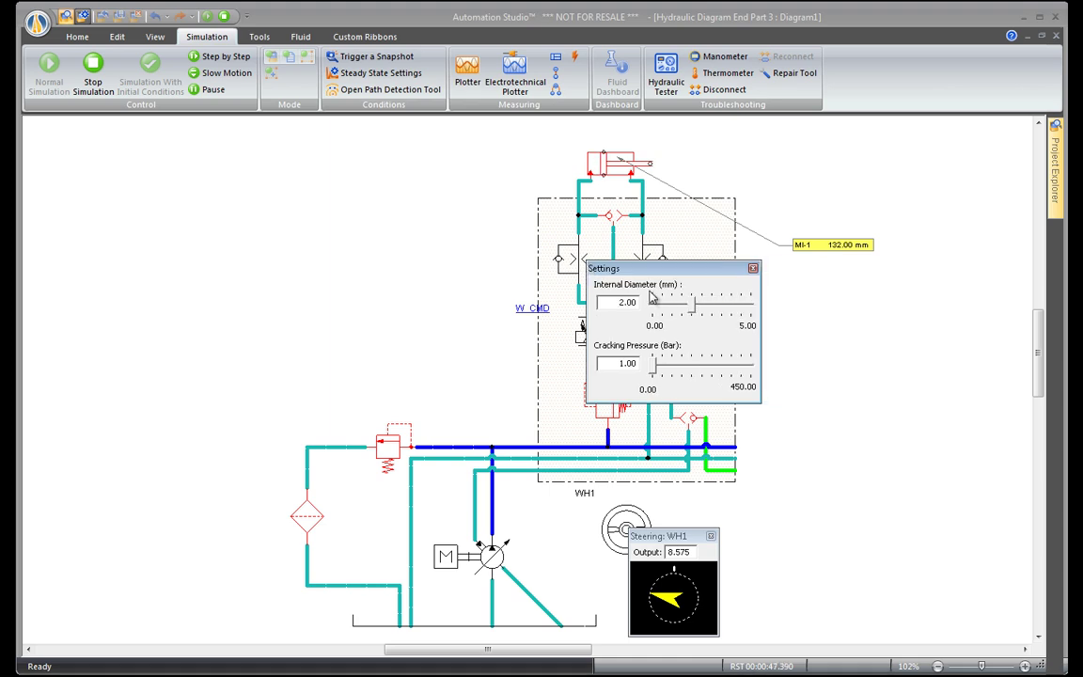
pyautogui.moveTo(696, 308); pyautogui.dragTo(902, 339)
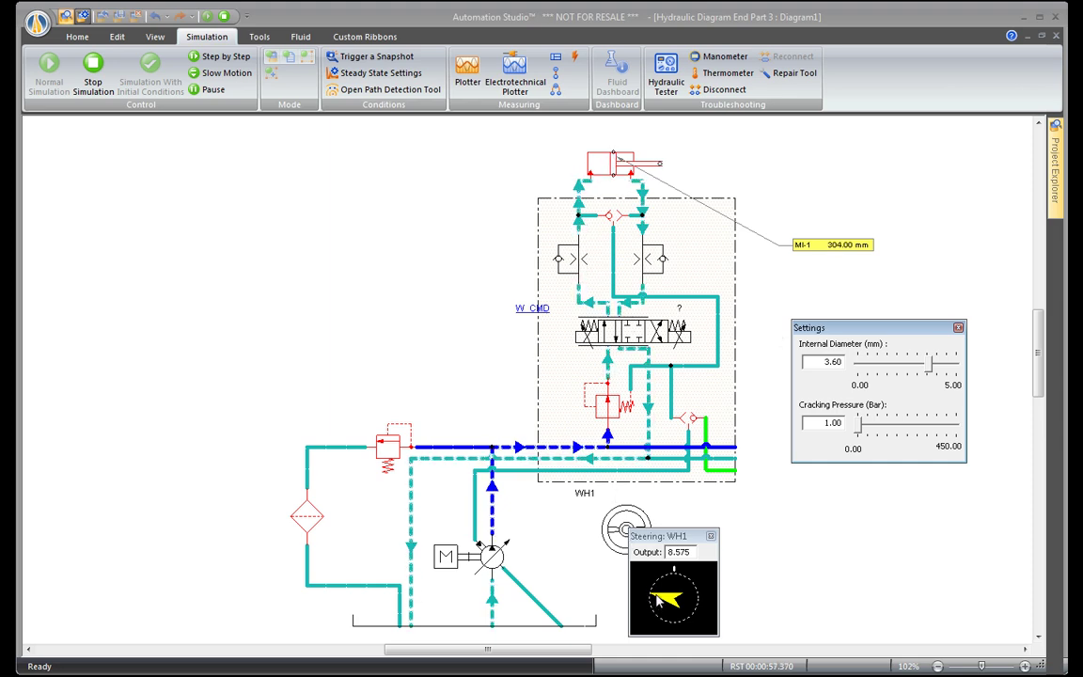
pyautogui.moveTo(639, 584); pyautogui.dragTo(706, 647)
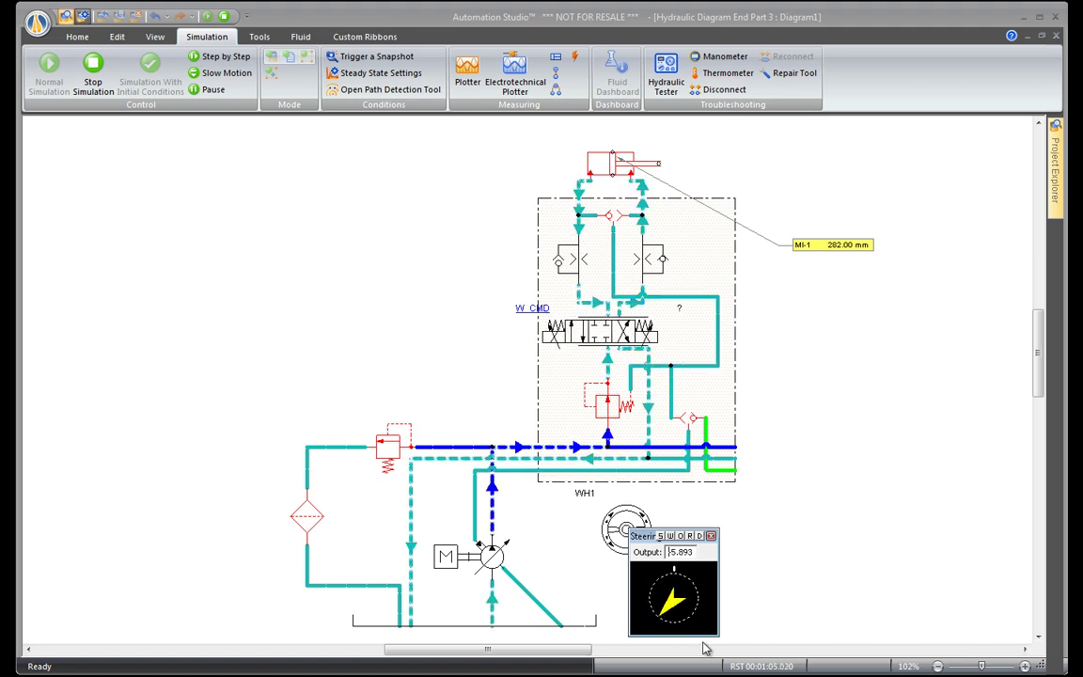